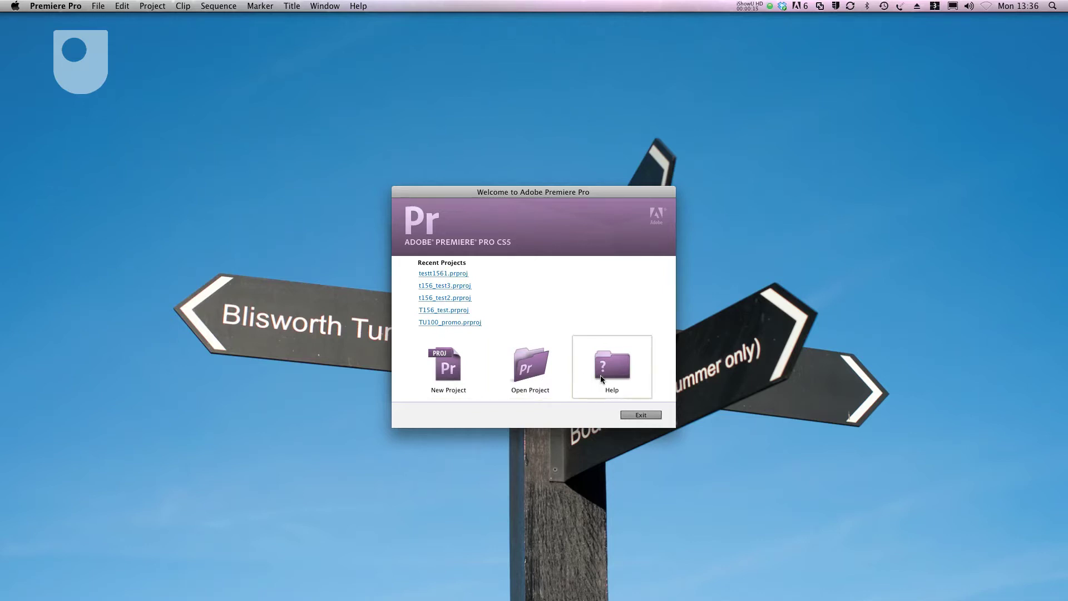
Start a new project named 'Joe_premiere_1'
left_click(439, 377)
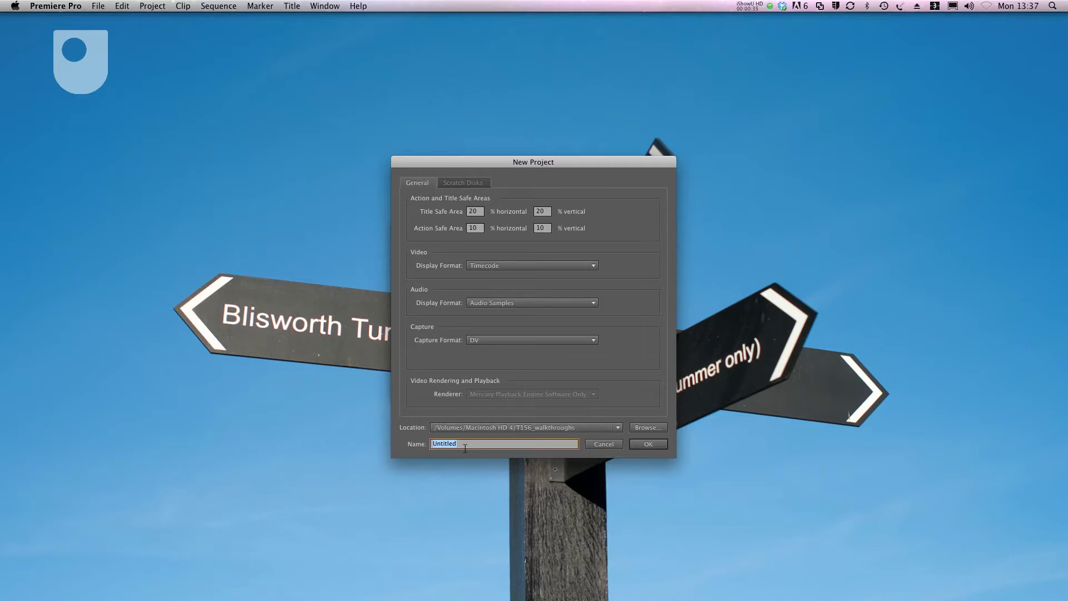
type("Joe_premiere_1")
Confirm the project settings and choose the Digital SLR > 1080p > DSLR 1080p25 sequence preset
left_click(649, 444)
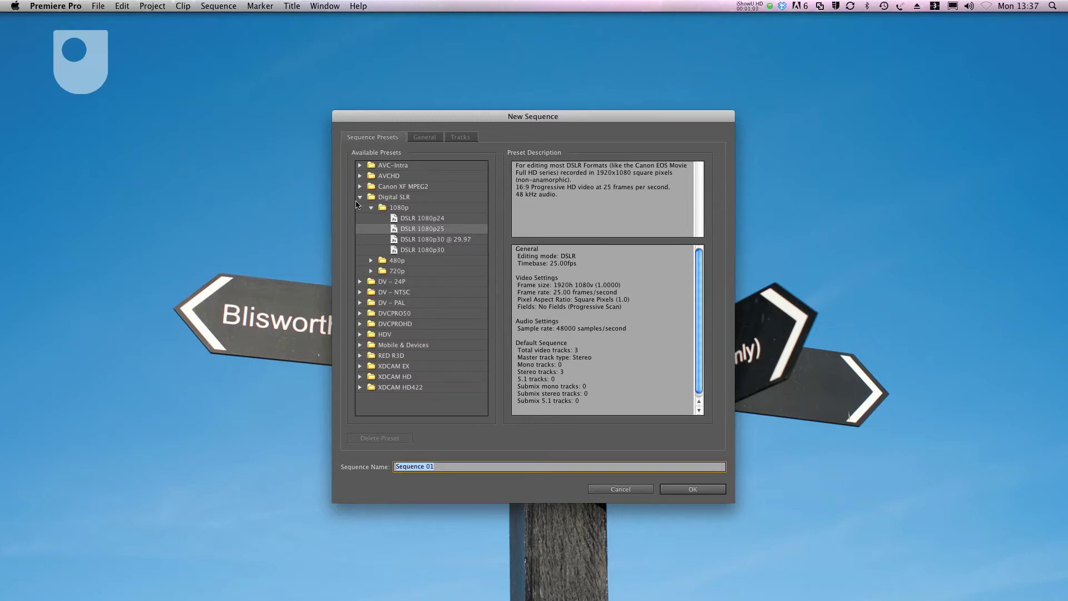
left_click(362, 198)
left_click(361, 198)
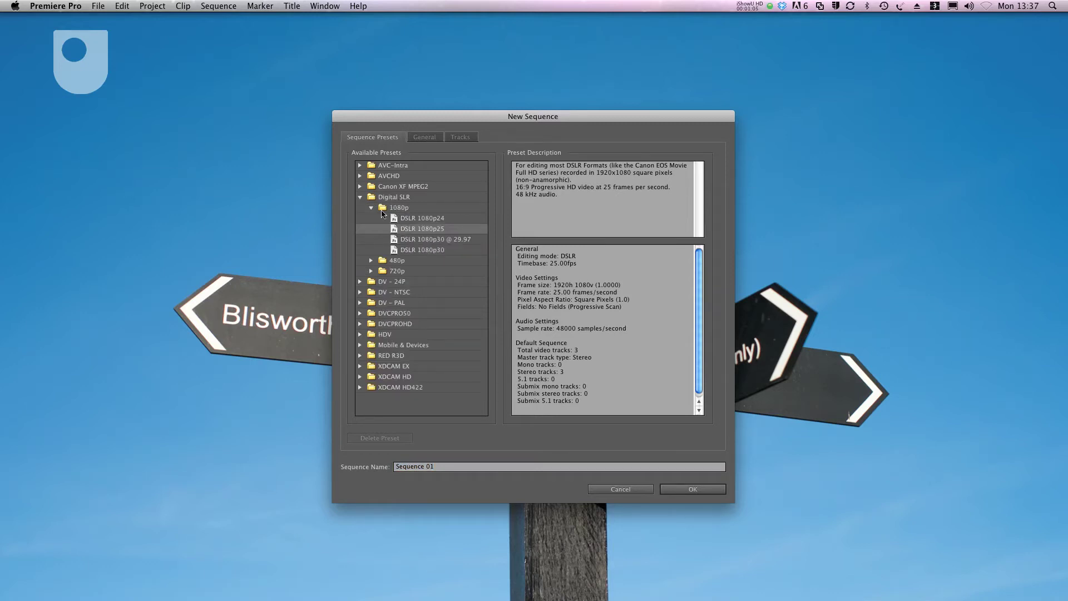
left_click(372, 208)
left_click(372, 208)
Confirm the DSLR 1080p25 preset to create Sequence 01 and open the editing workspace
left_click(685, 490)
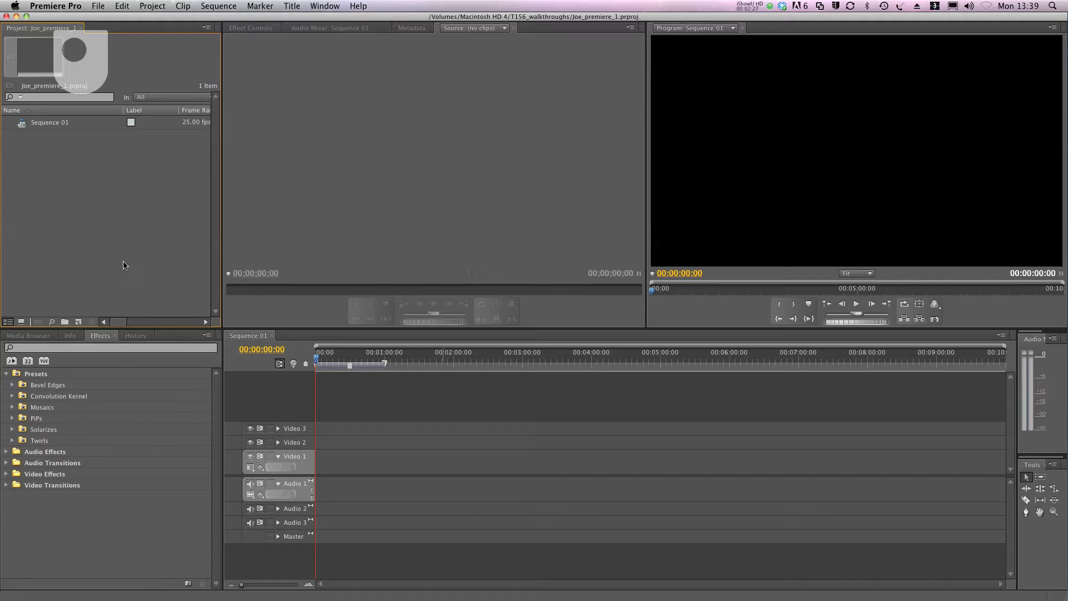
Open the Import dialog from the Project panel and select 18 Laptop lid opening.mov
right_click(85, 217)
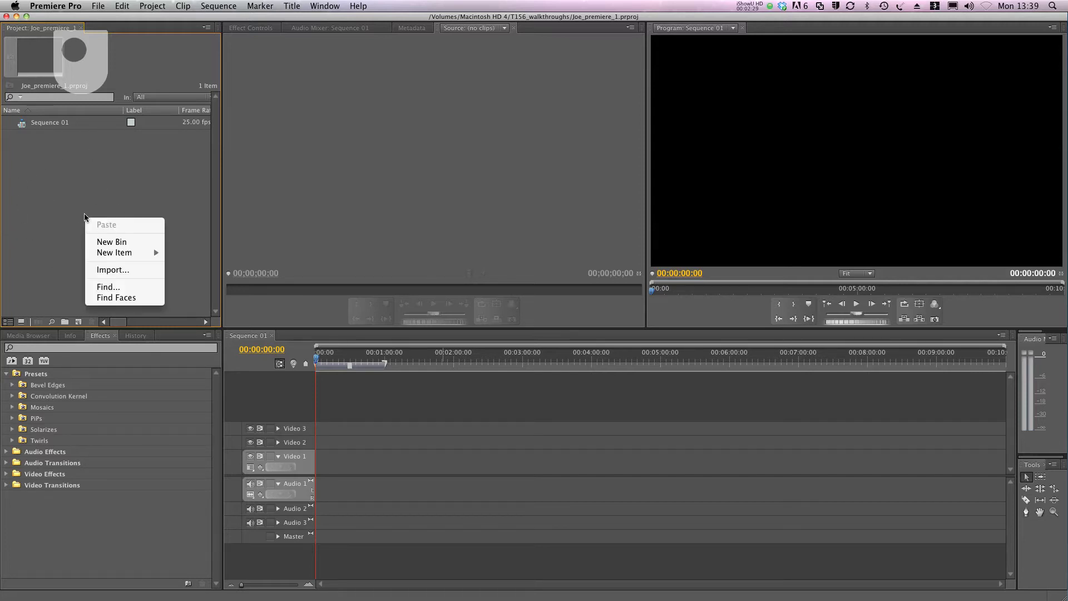
left_click(120, 271)
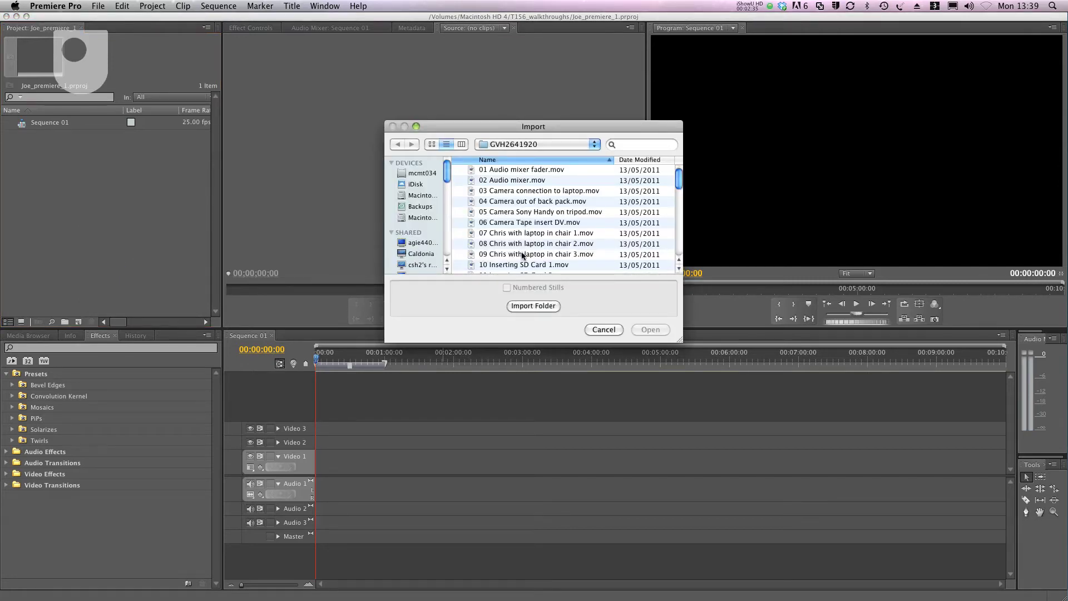
scroll(523, 255, "down", 3)
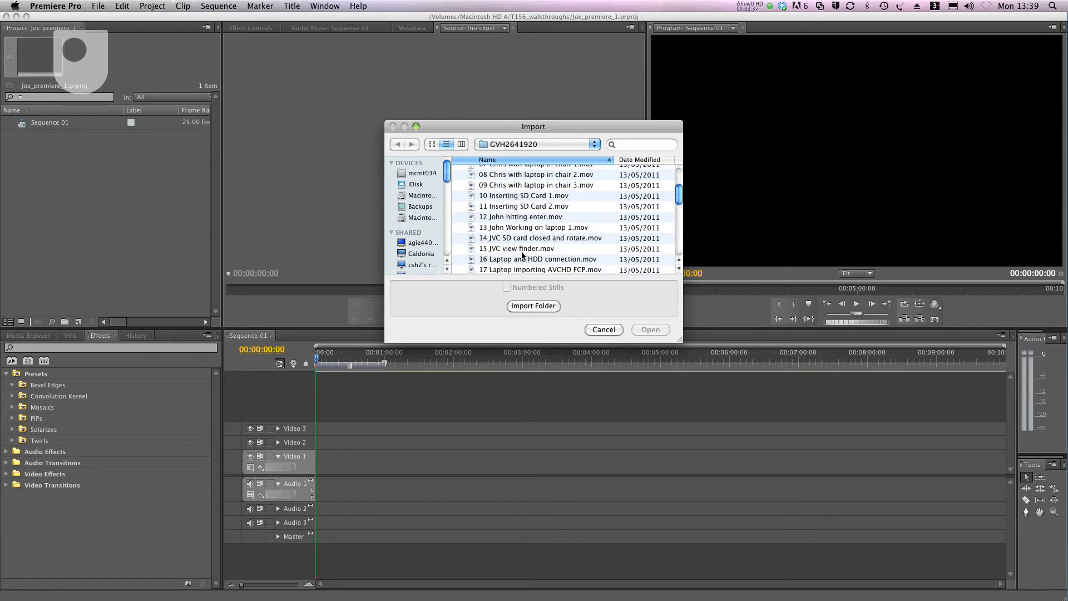
scroll(522, 255, "down", 2)
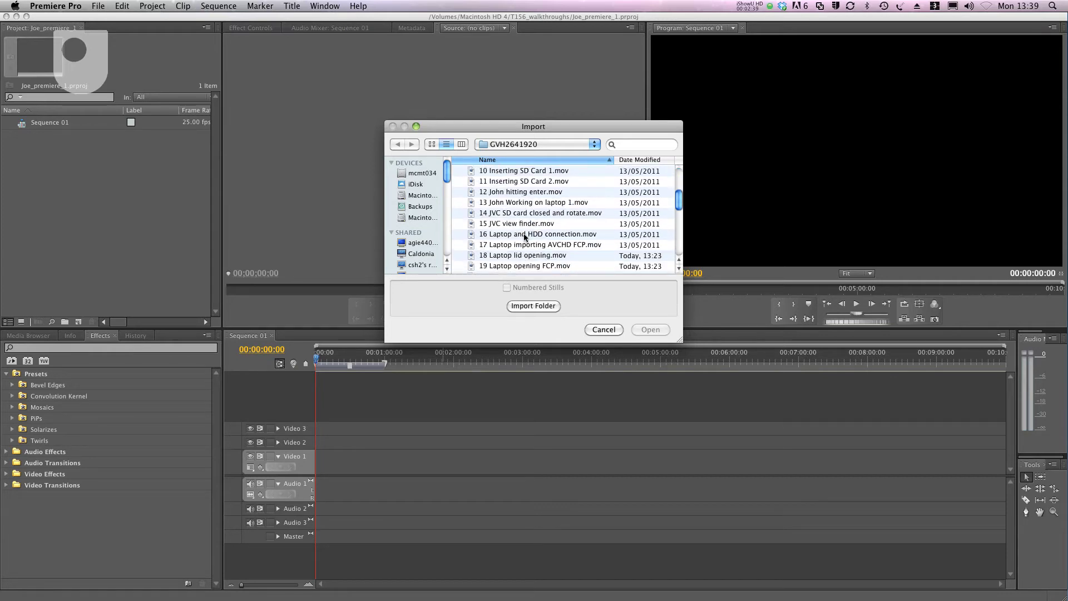
left_click(524, 255)
Add 19 Laptop opening FCP.mov, the Shuttle tape1 clip and 26 Mac keyboard hands.mov, then import all four
scroll(523, 248, "down", 3)
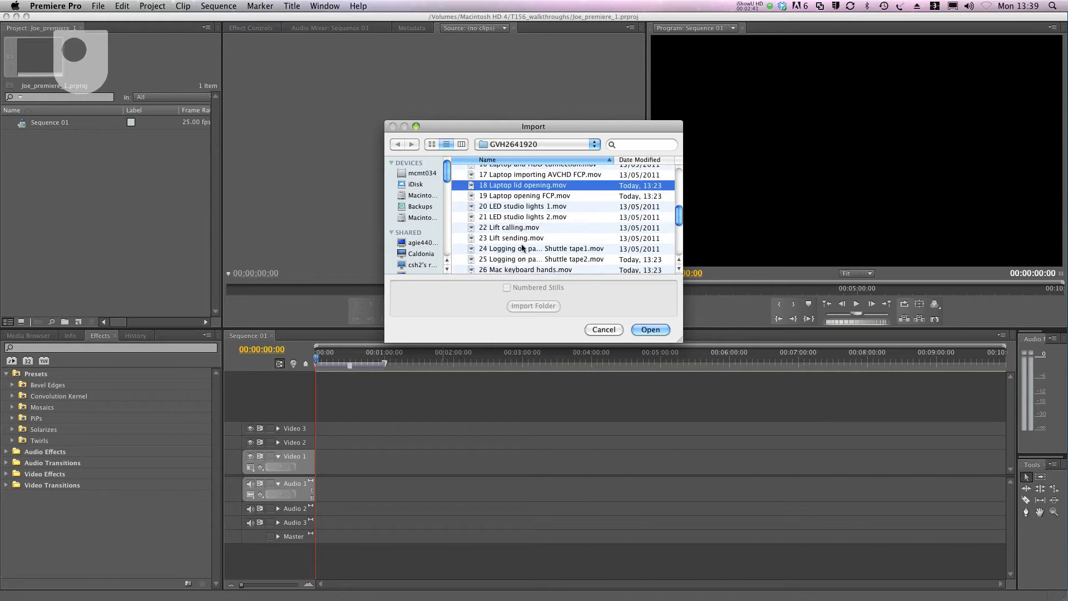
left_click(524, 197, "shift")
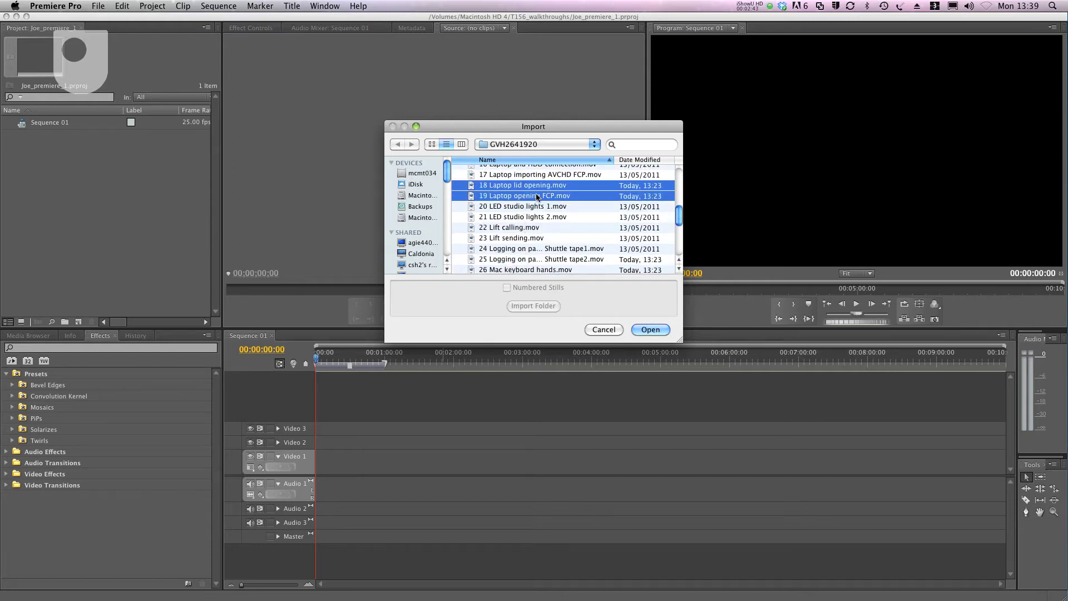
scroll(531, 243, "down", 1)
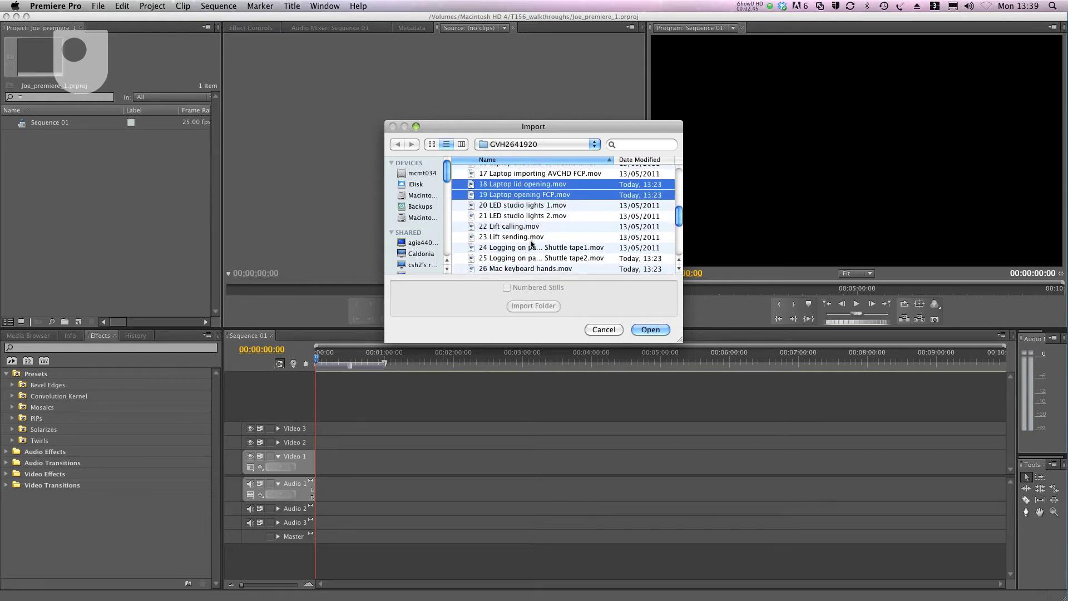
left_click(532, 244, "super")
scroll(531, 246, "down", 1)
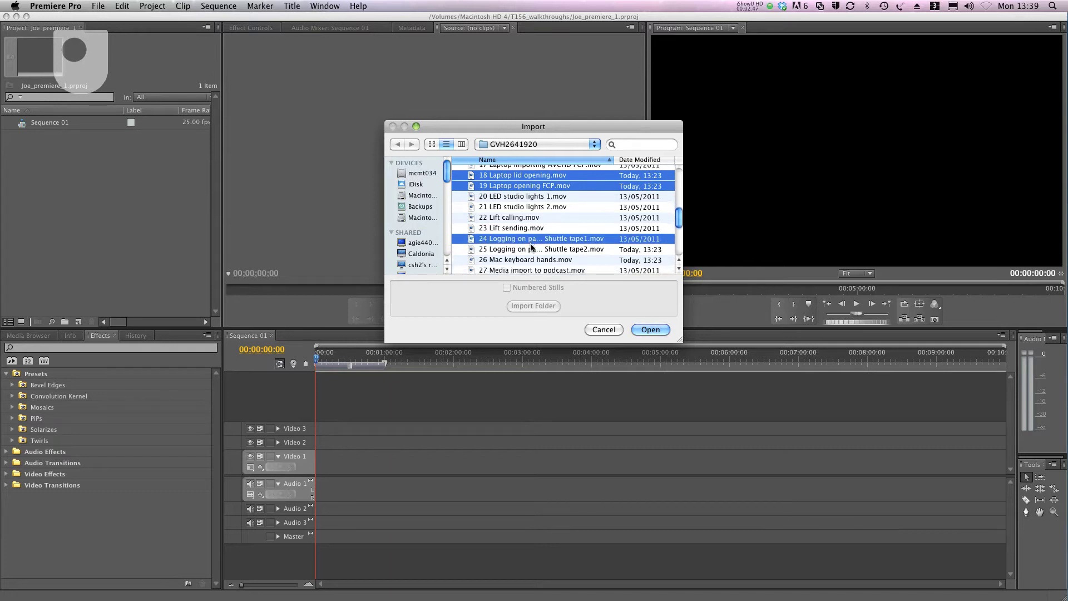
scroll(531, 247, "down", 1)
left_click(533, 259, "super")
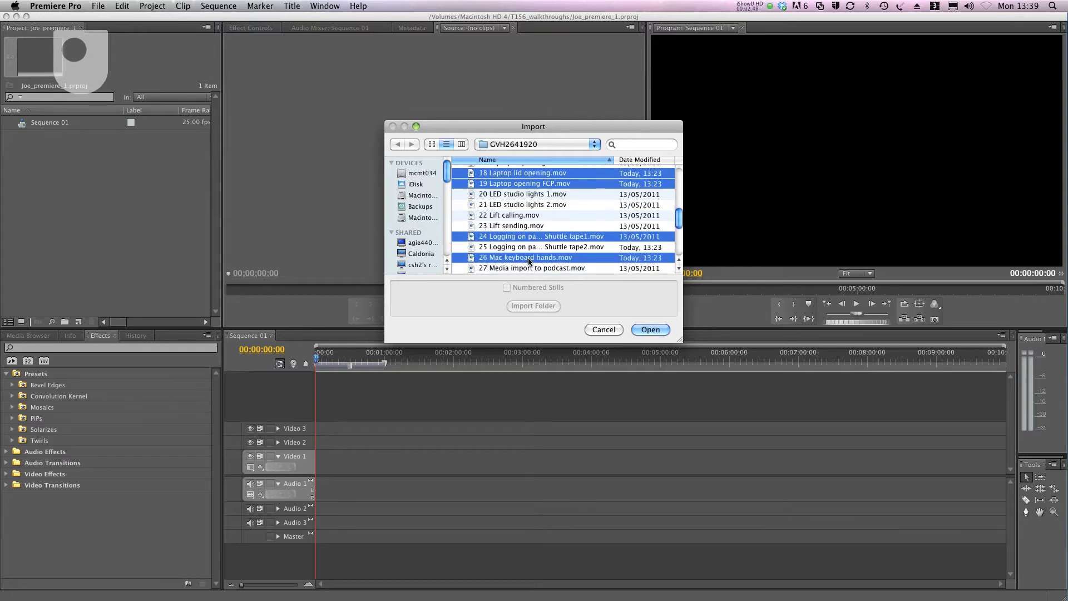
left_click(649, 329)
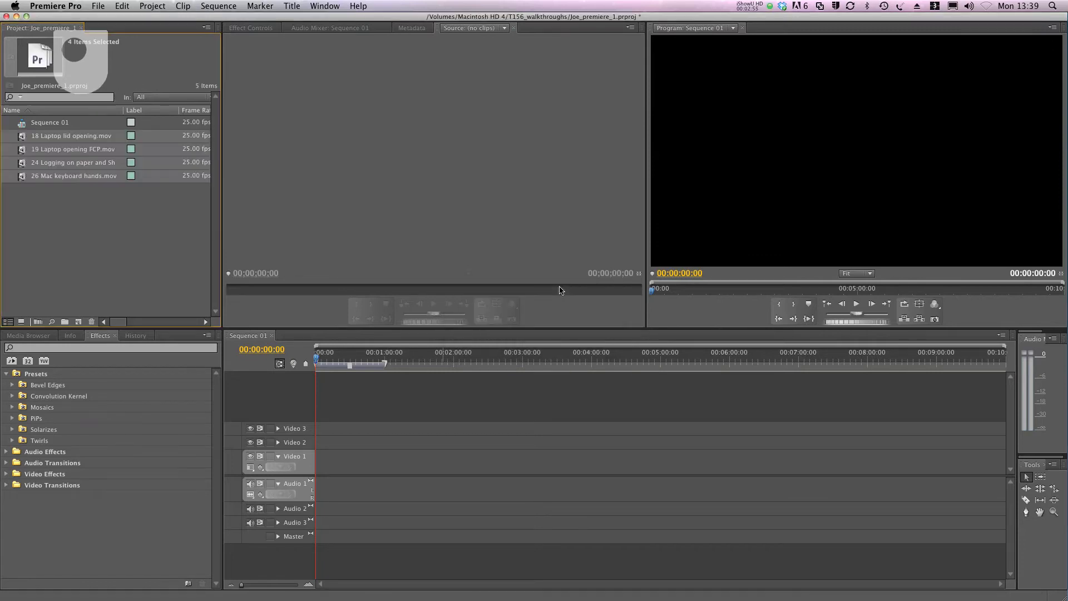
Deselect the four newly imported clips in the Project panel
left_click(34, 198)
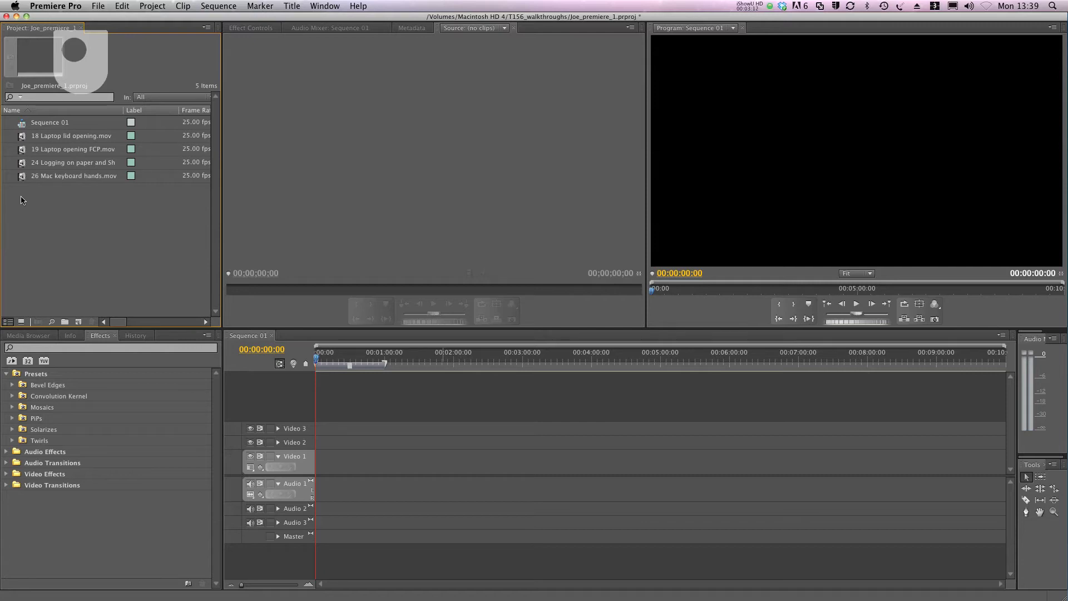
Create a new bin in the Project panel named 'Clips'
right_click(23, 200)
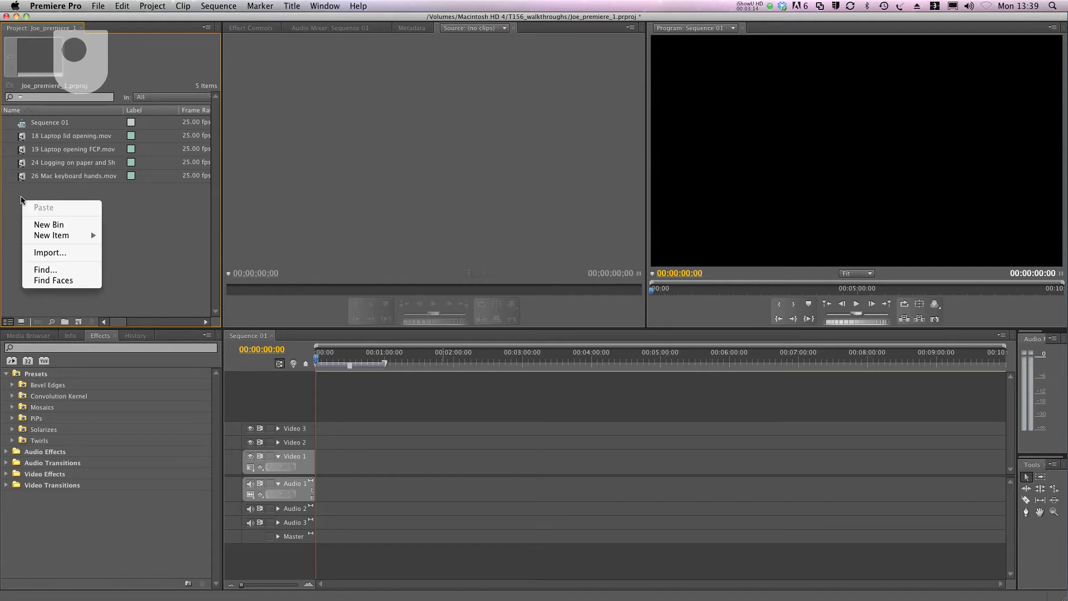
left_click(45, 224)
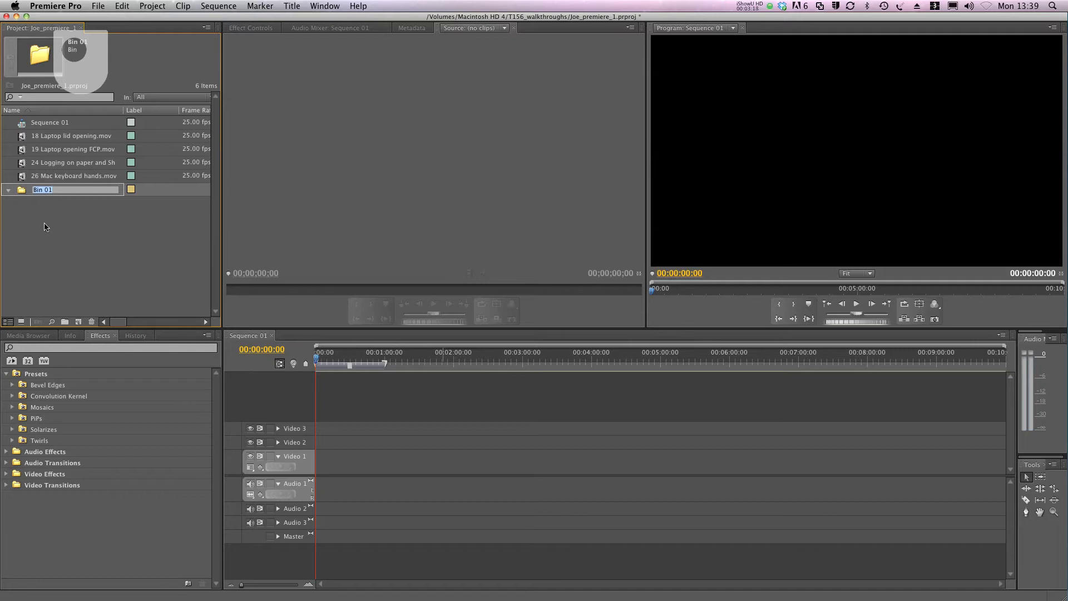
type("Clips")
key("Return")
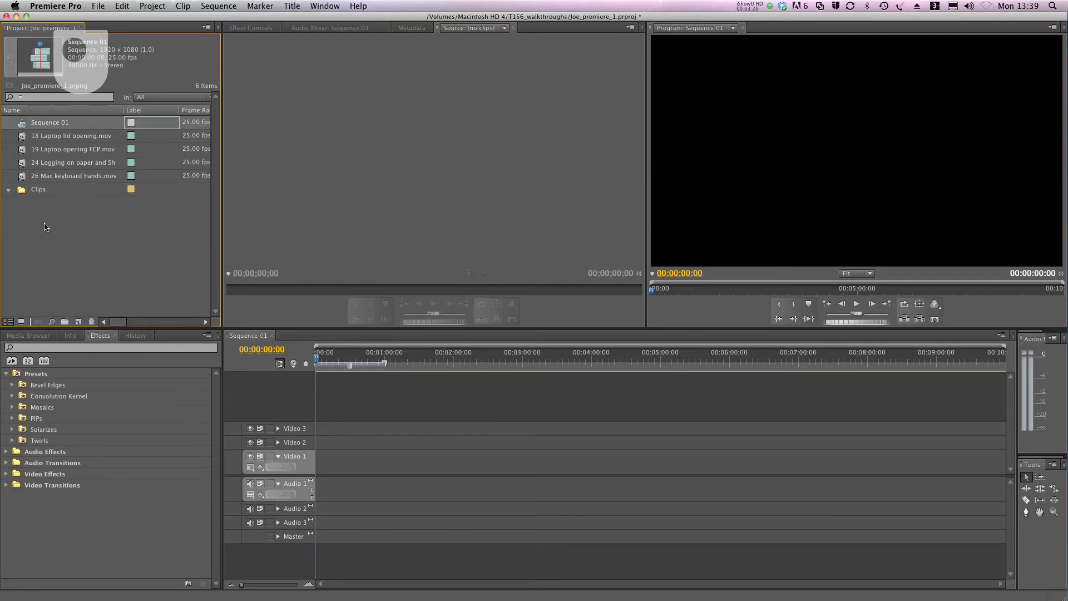
Select all four imported .mov clips and move them into the Clips bin
left_click(45, 227)
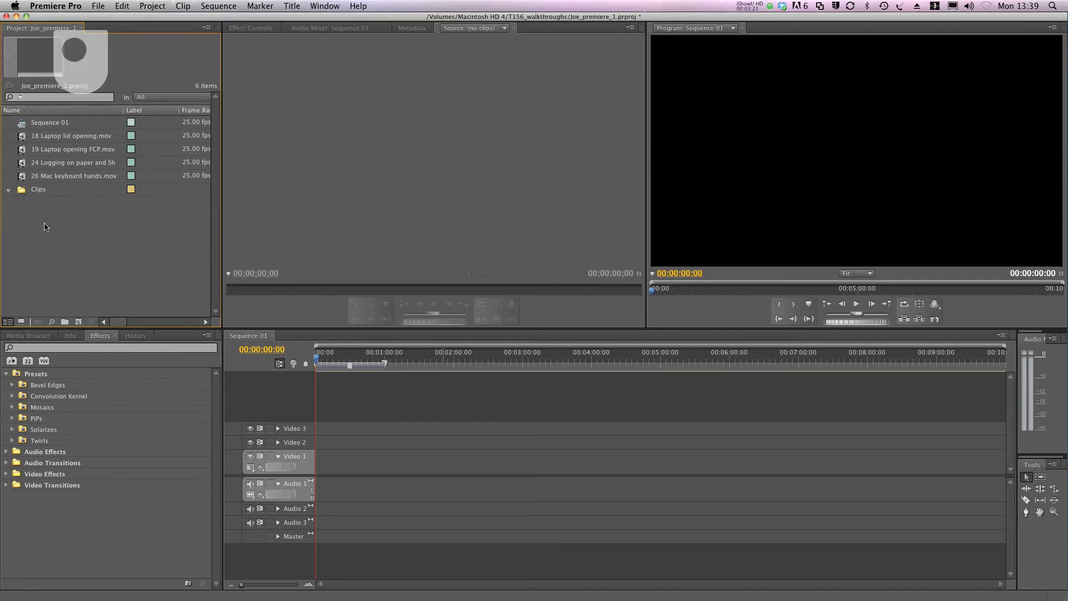
left_click(47, 177)
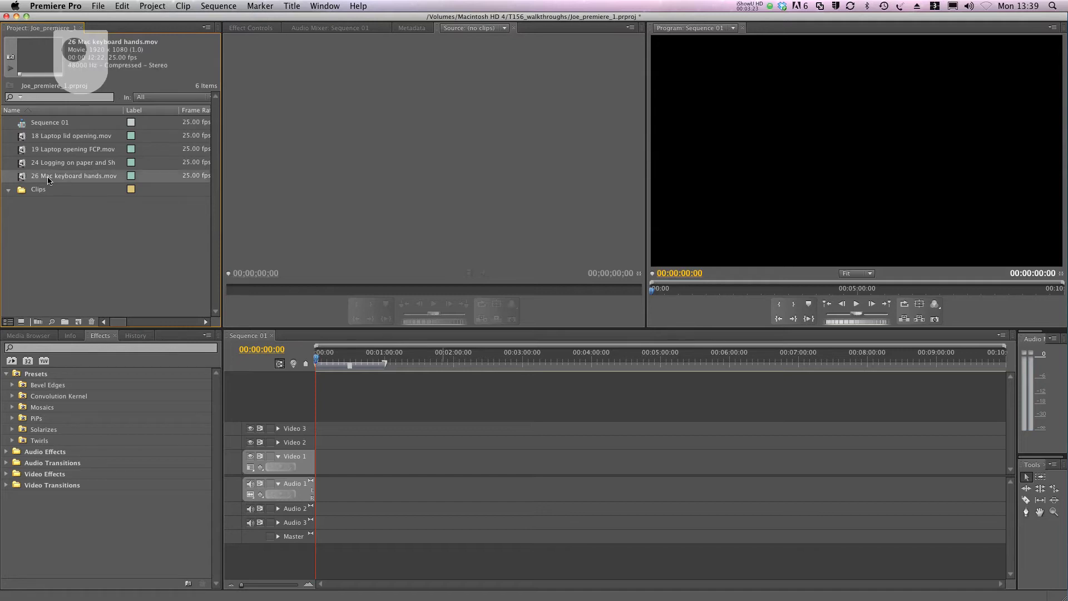
left_click(20, 138, "shift")
left_click_drag(20, 138, 22, 191)
left_click(40, 254)
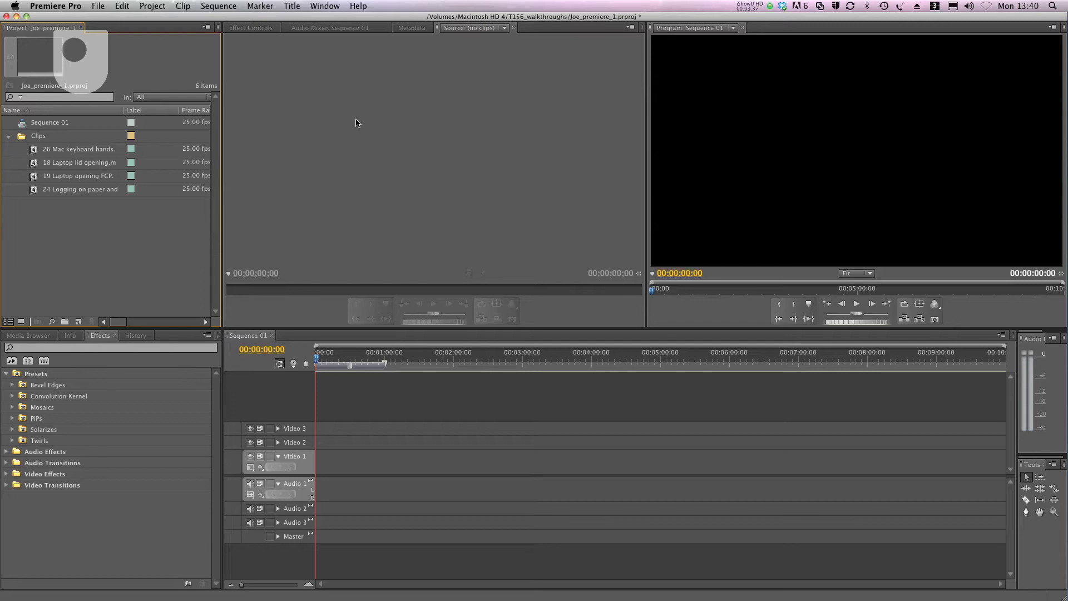
Load 18 Laptop lid opening.mov in the Source monitor, play it and step through frame by frame
double_click(33, 165)
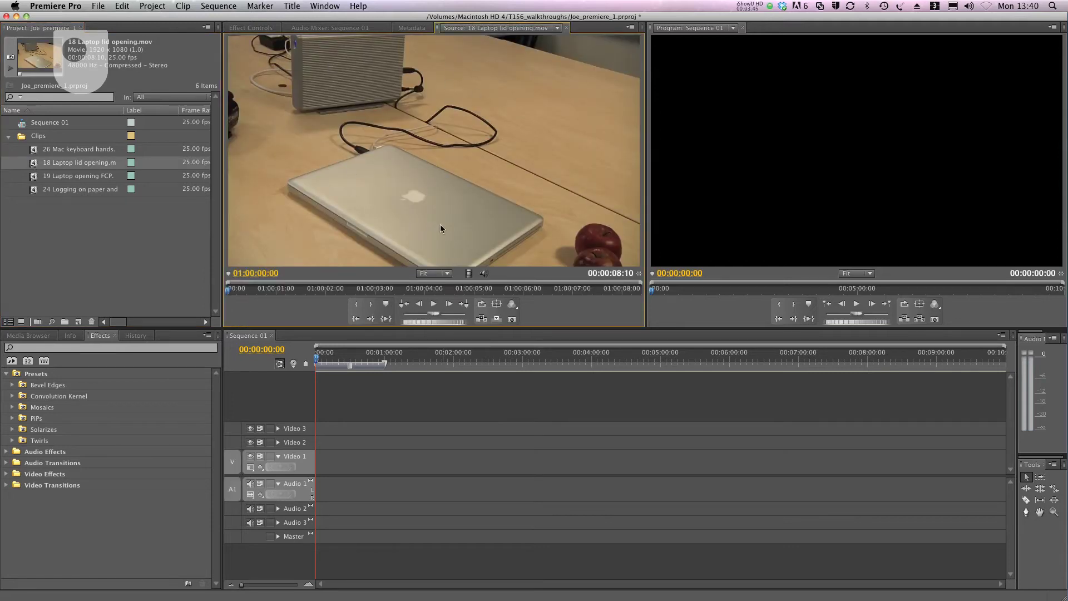
left_click(437, 302)
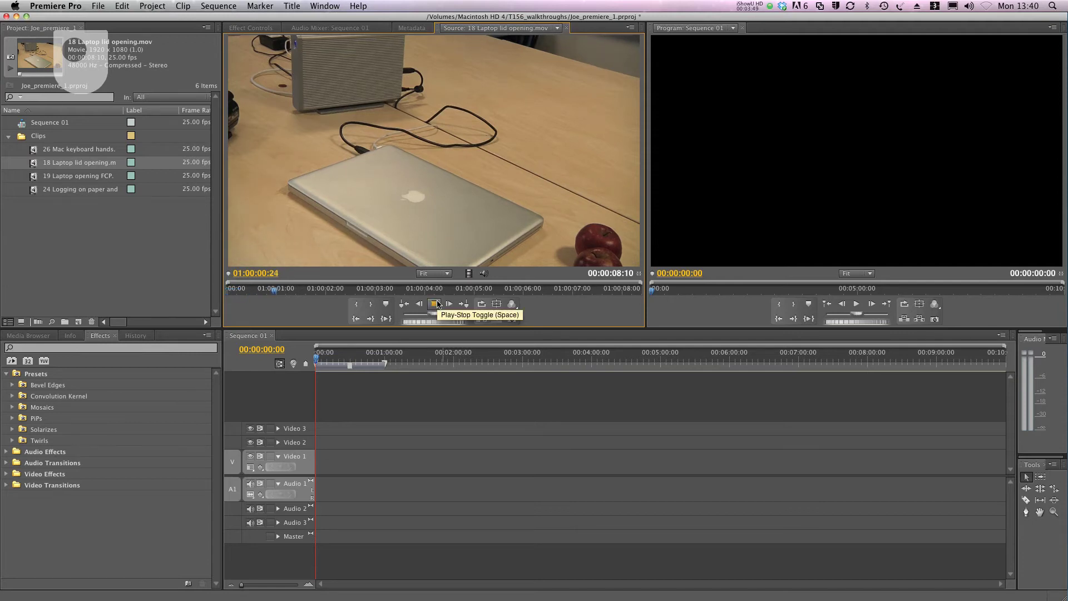
left_click(437, 303)
left_click(421, 306)
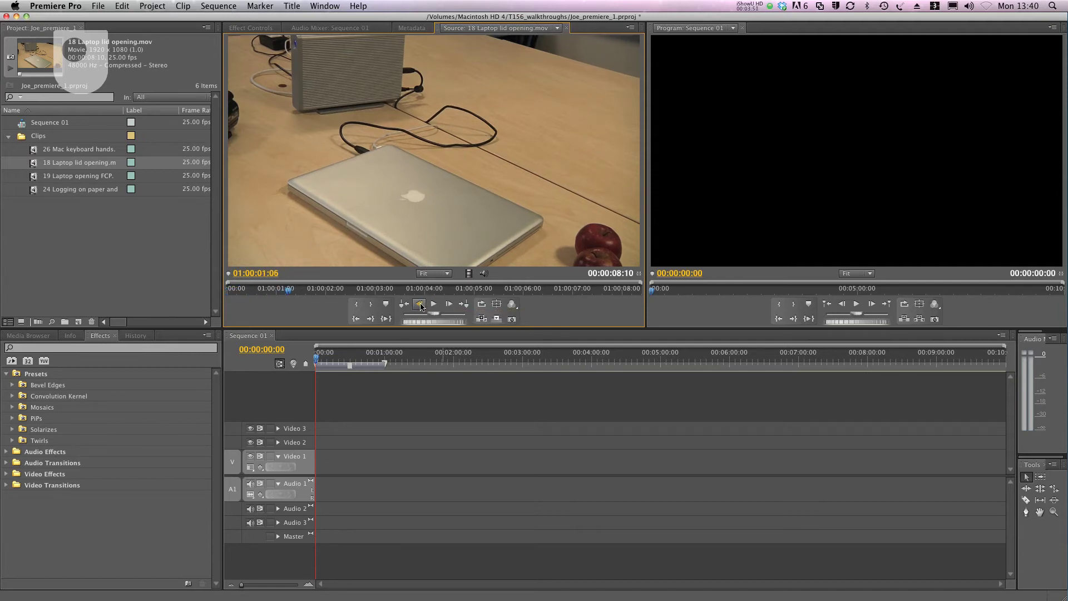
left_click(421, 306)
left_click(422, 305)
left_click(450, 305)
left_click(450, 304)
left_click(449, 305)
left_click(449, 304)
left_click(450, 305)
left_click(450, 304)
left_click(449, 305)
left_click(449, 305)
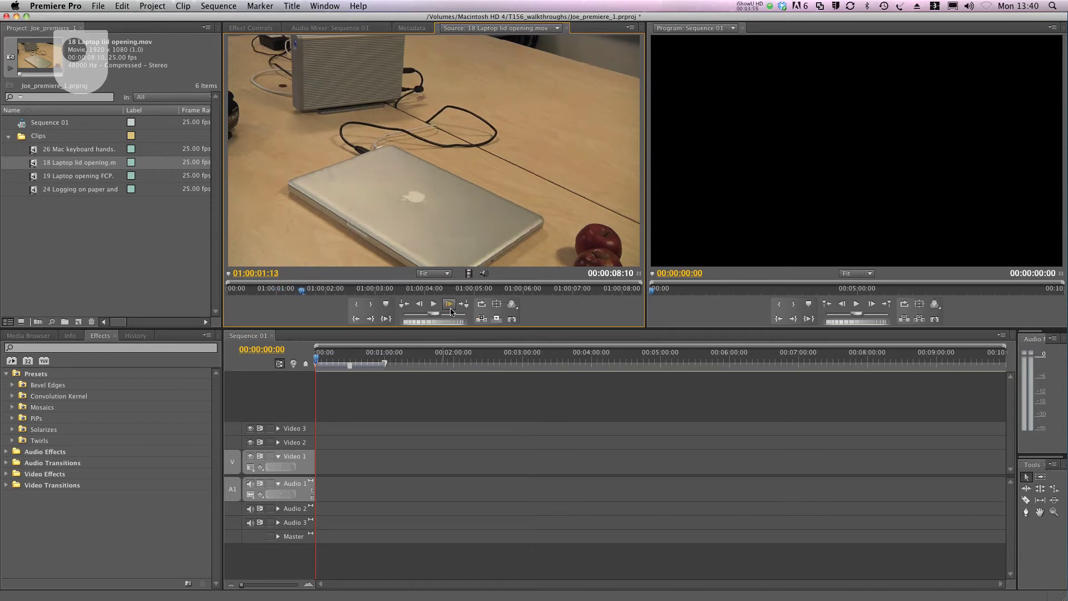
Scrub the laptop-lid clip through the lid opening, then show the Sequence 01 audio mixer
mouse_move(434, 314)
left_mouse_down()
mouse_move(415, 317)
mouse_move(459, 318)
mouse_move(419, 315)
left_mouse_up()
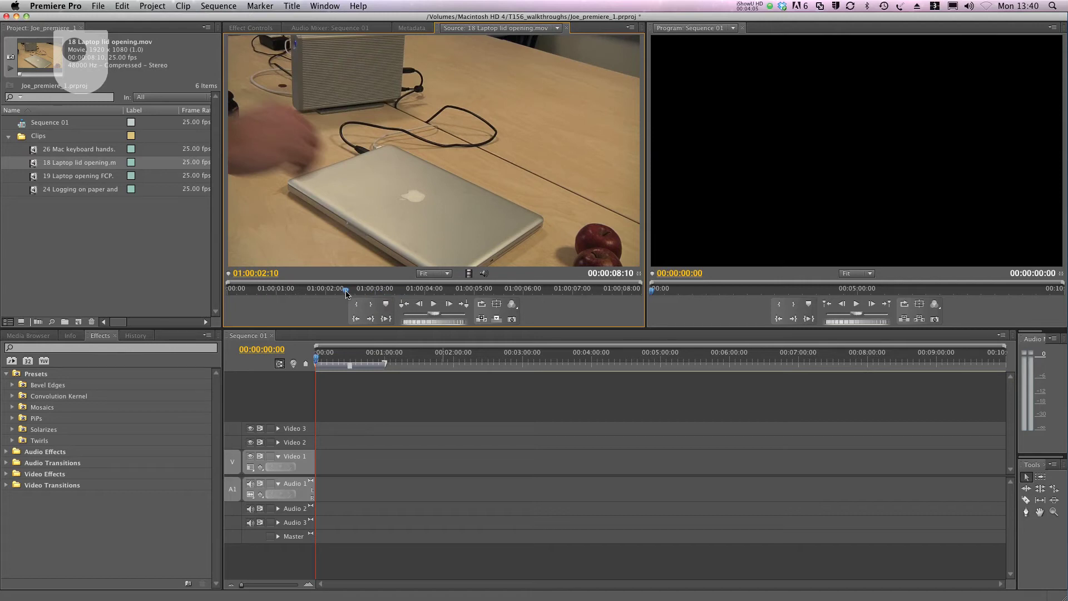
left_click_drag(346, 294, 217, 296)
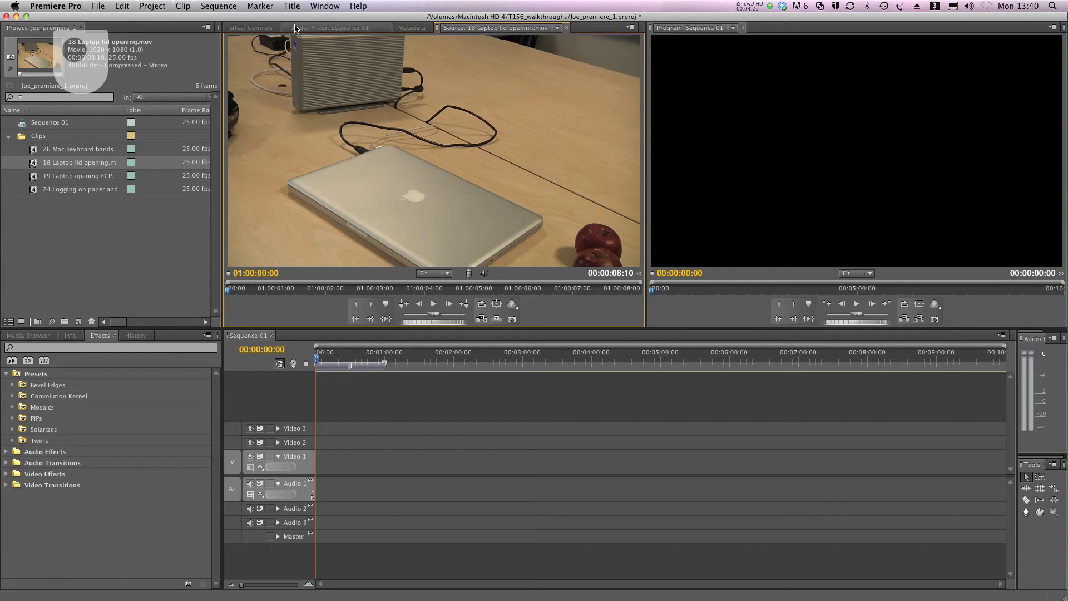
left_click(311, 27)
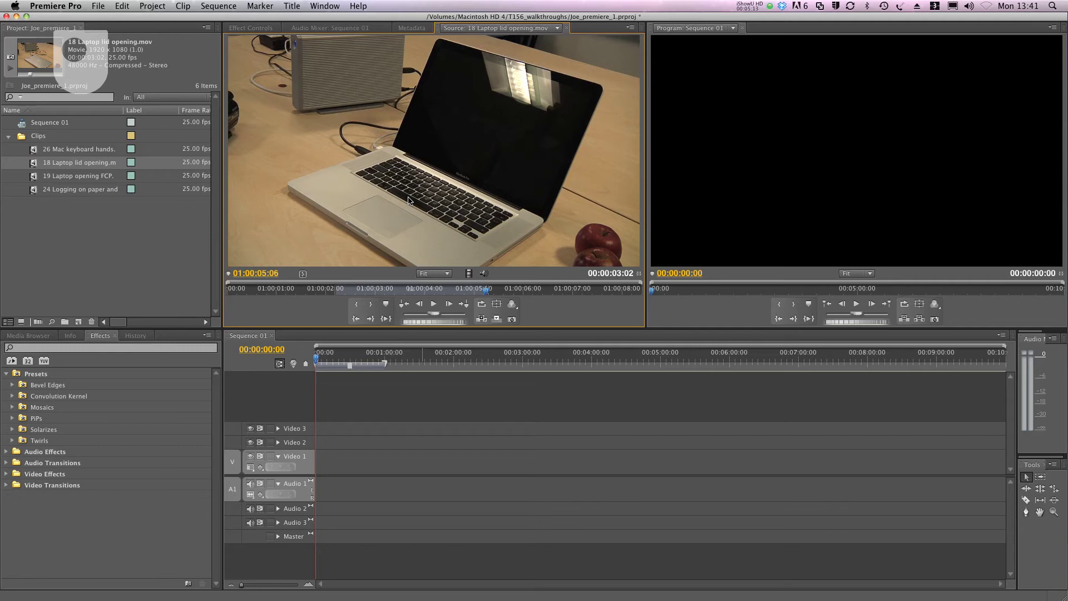
Place the 18 Laptop lid opening clip at 00:00 on Video 1 and zoom the timeline out
left_click_drag(404, 188, 318, 470)
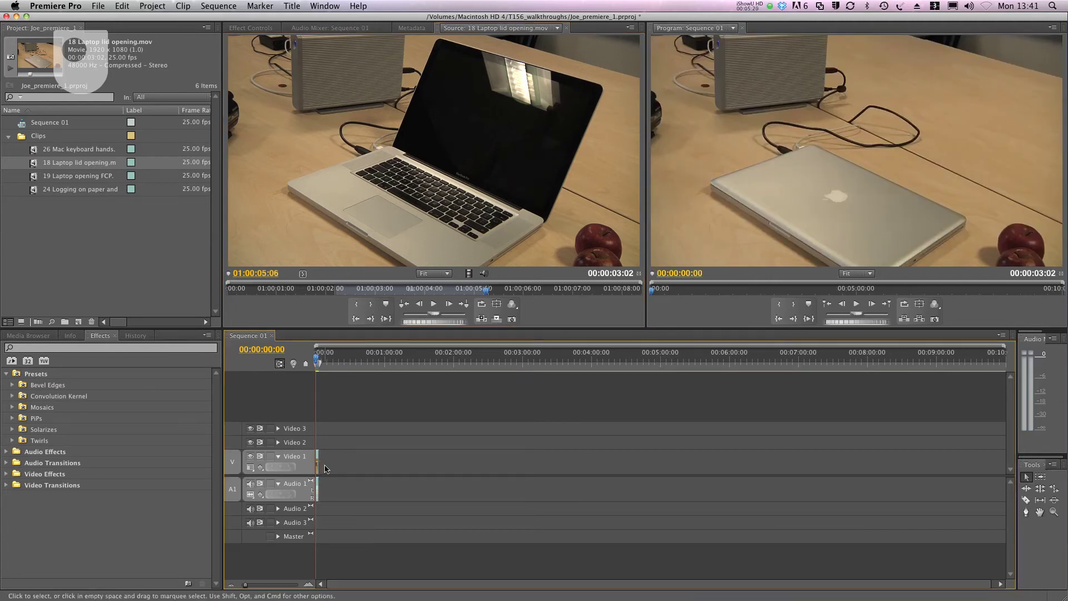
left_click_drag(246, 587, 265, 588)
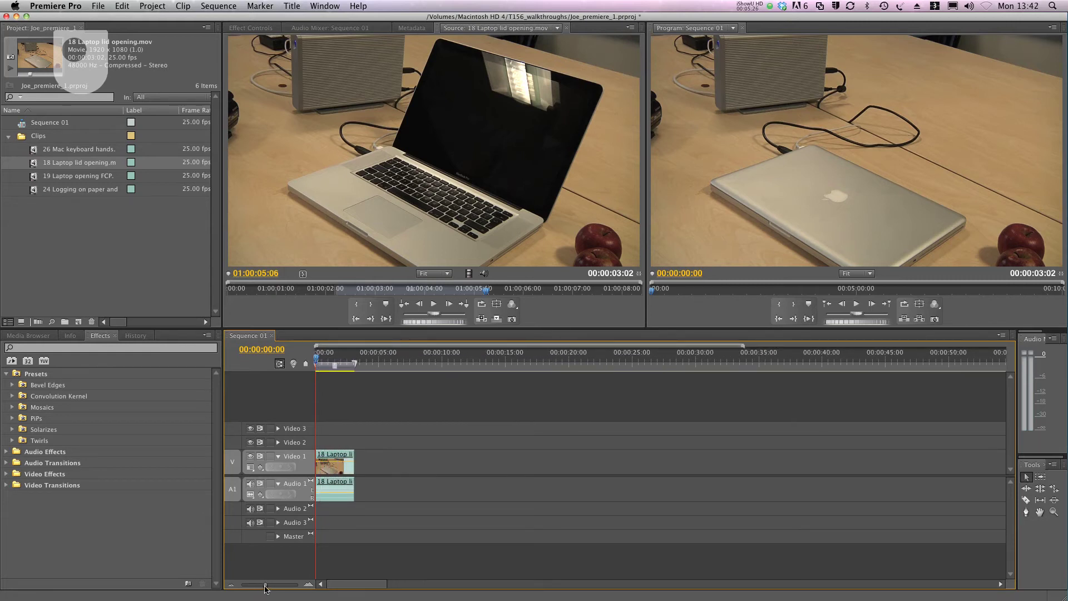
left_click(325, 455)
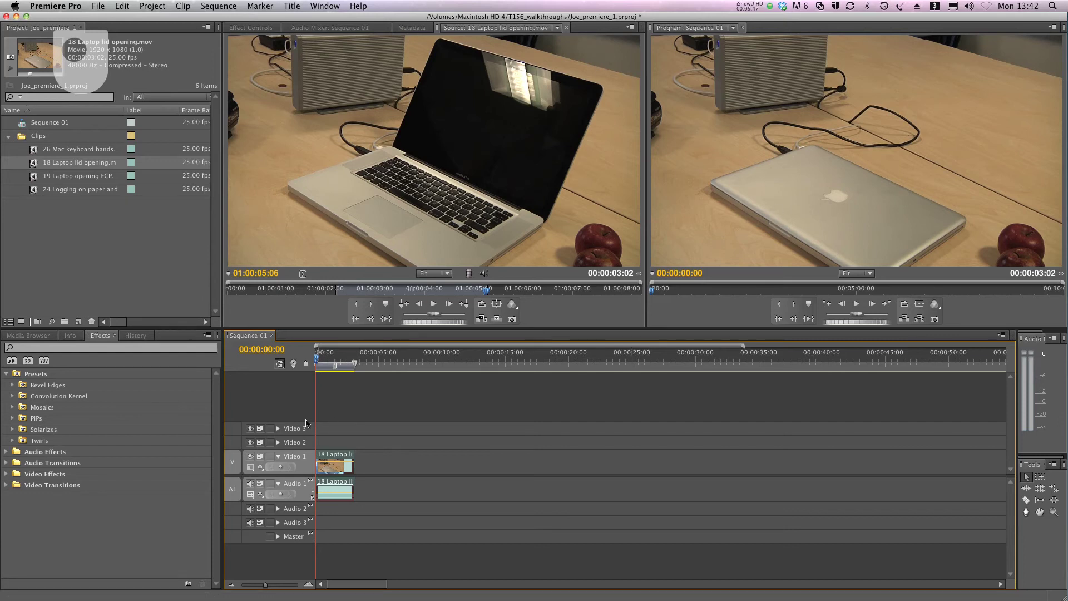
left_click(857, 304)
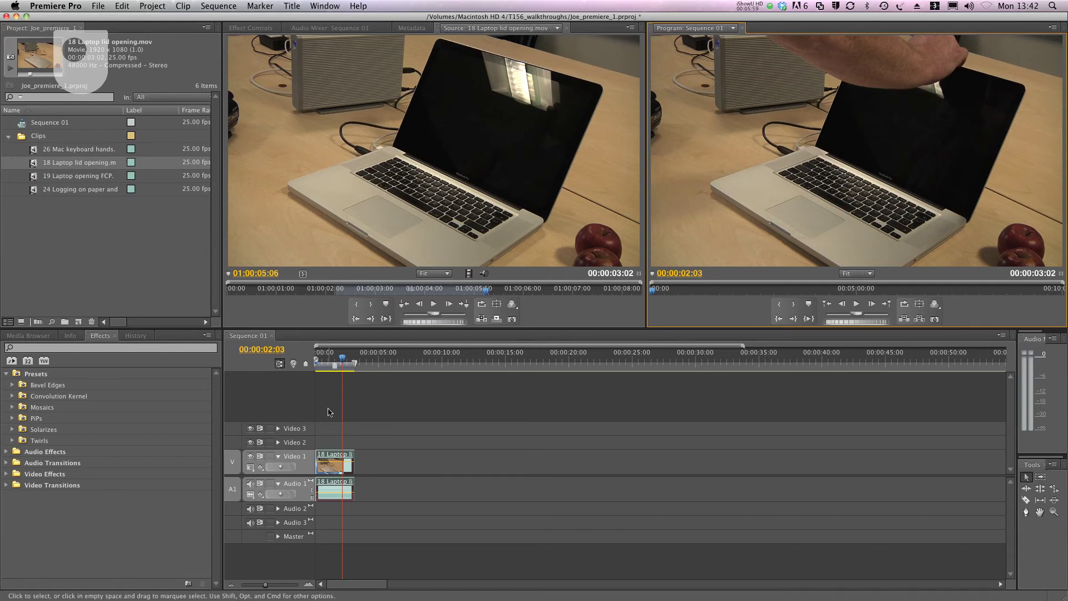
left_click(318, 363)
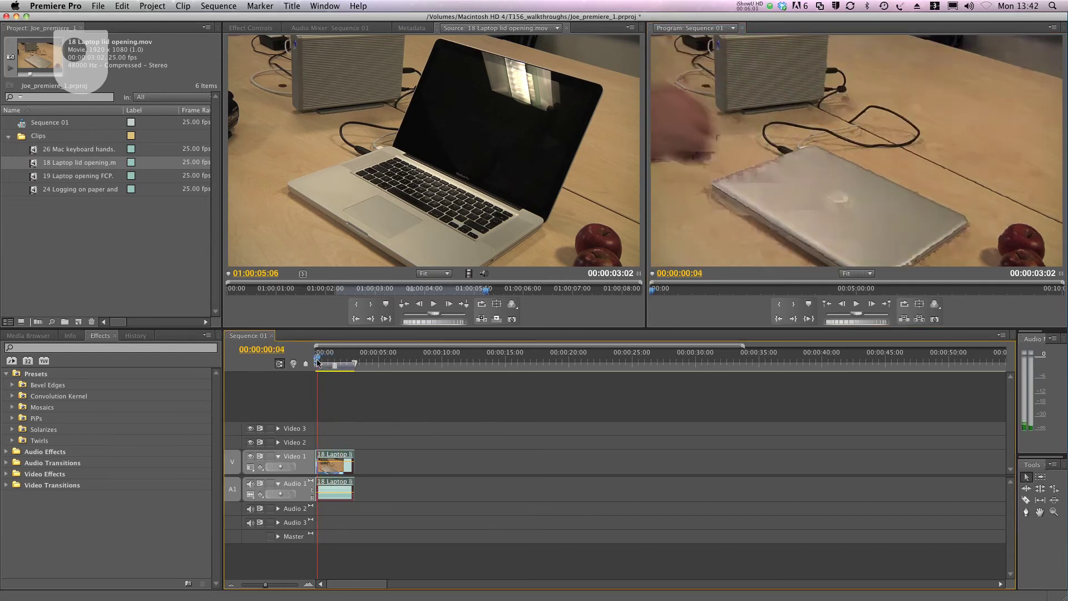
mouse_move(318, 363)
left_mouse_down()
mouse_move(352, 363)
mouse_move(310, 364)
left_mouse_up()
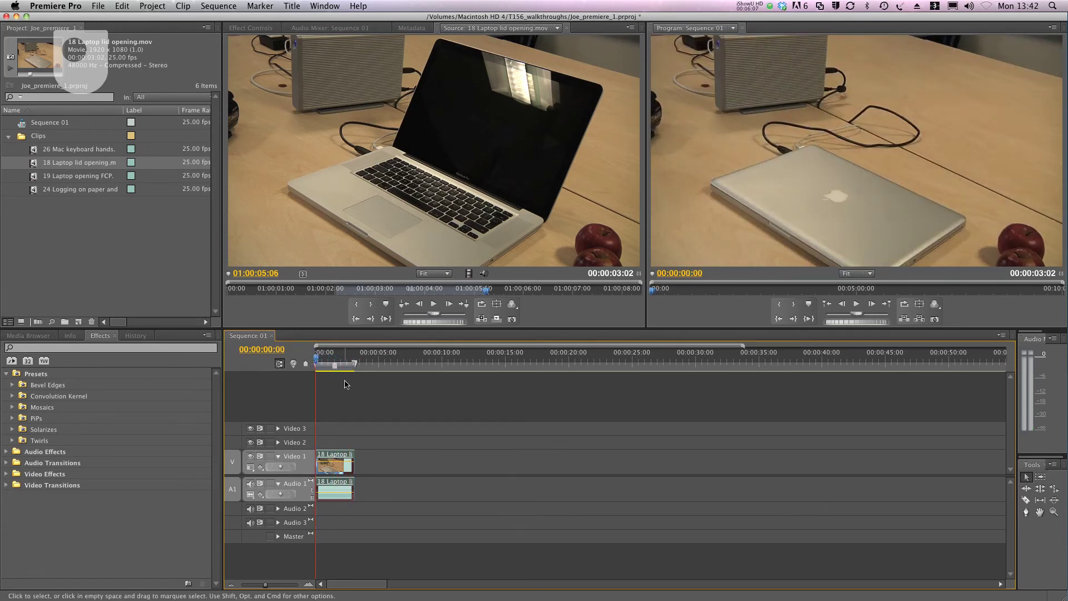
key("space")
key("space")
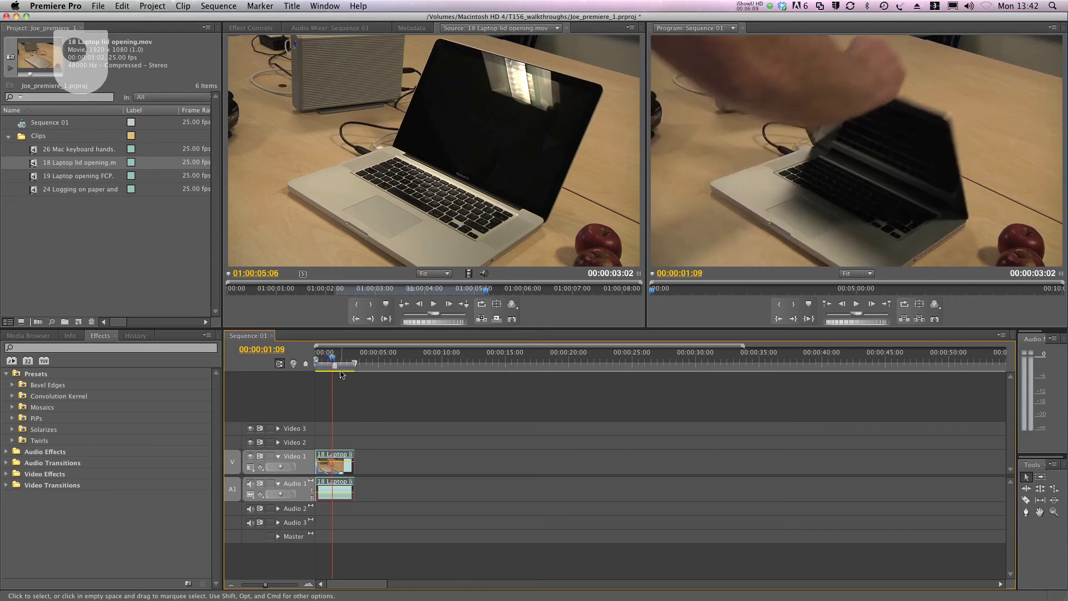
key("Home")
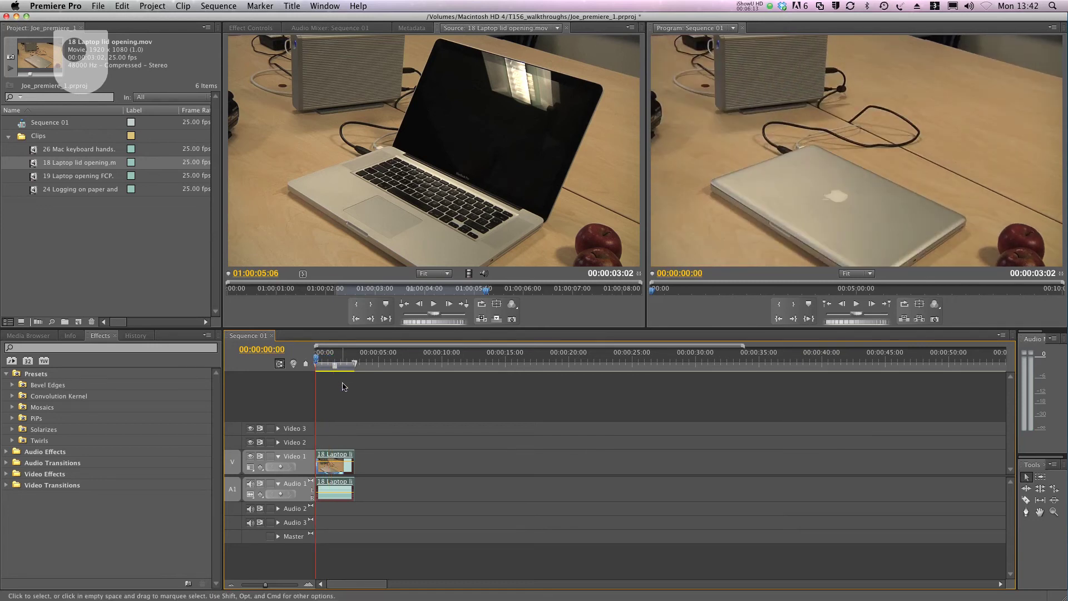
key("space")
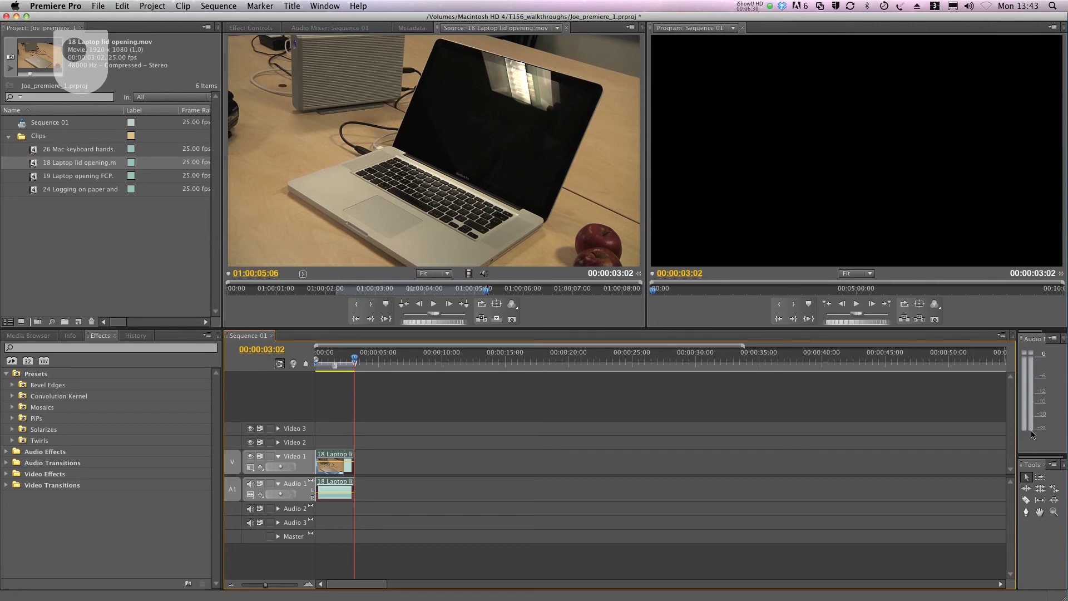
With the Selection Tool, load 19 Laptop opening FCP.mov and place it after the first clip on Video 1
left_click(1028, 478)
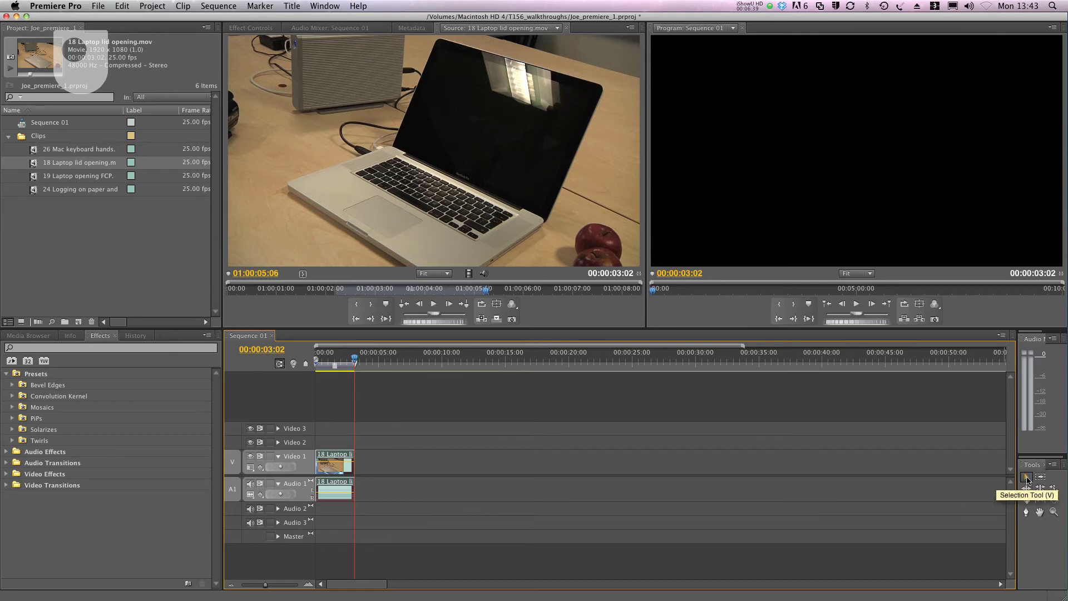
left_click(1027, 479)
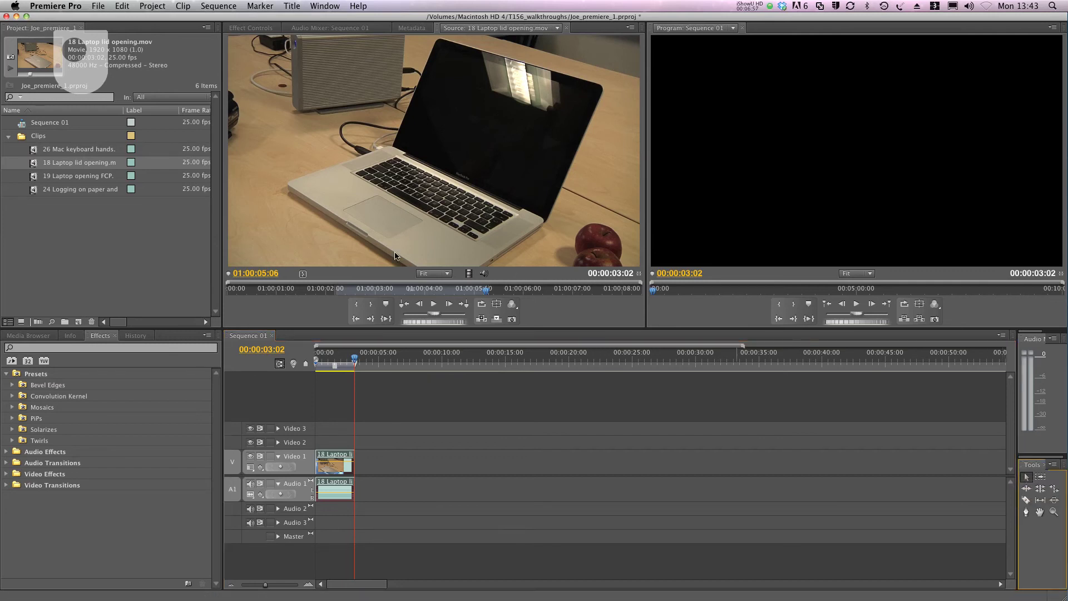
left_click(34, 177)
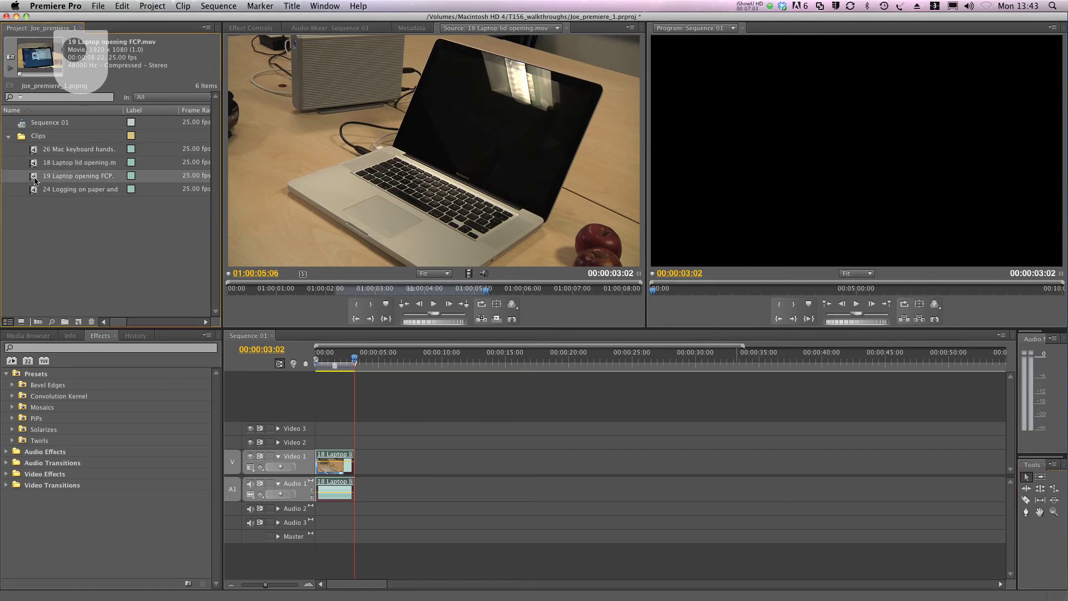
double_click(34, 177)
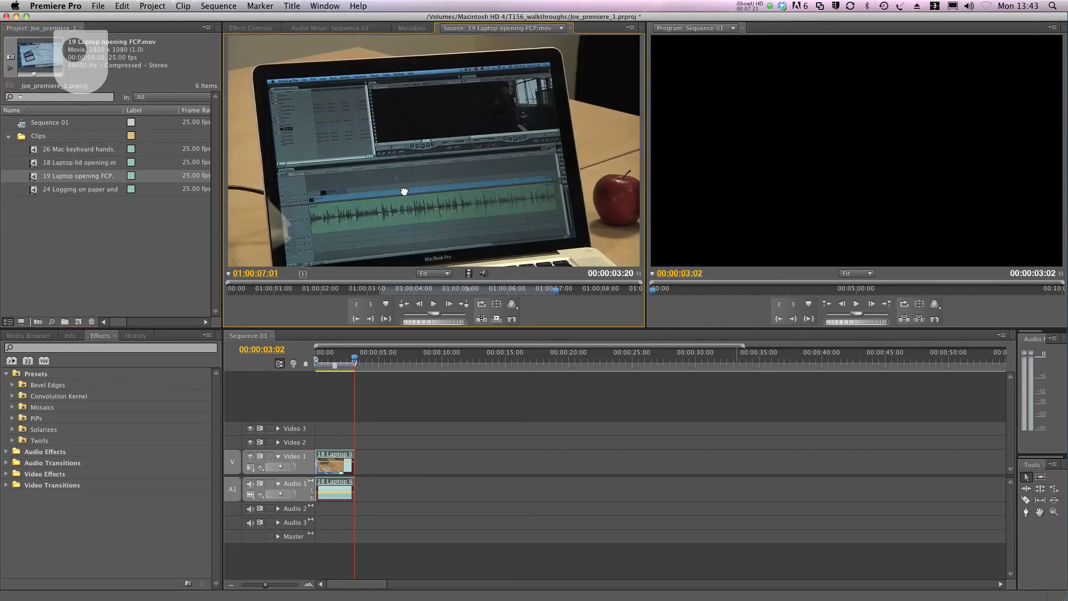
left_click_drag(405, 192, 357, 458)
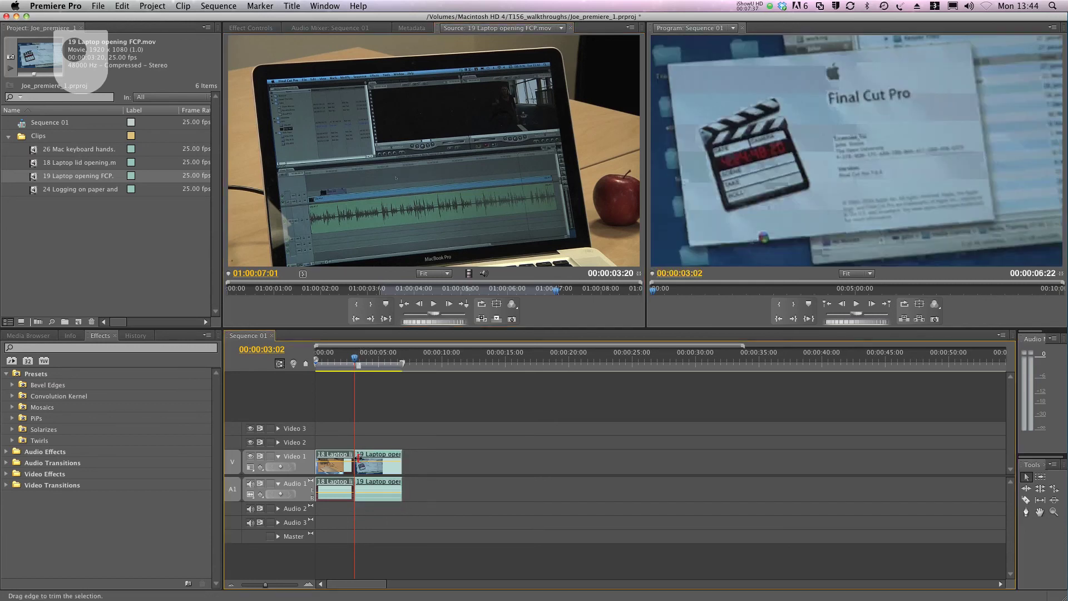
Apply Cross Dissolve from Video Transitions > Dissolve at the edit point between clips, then zoom in
left_click(7, 486)
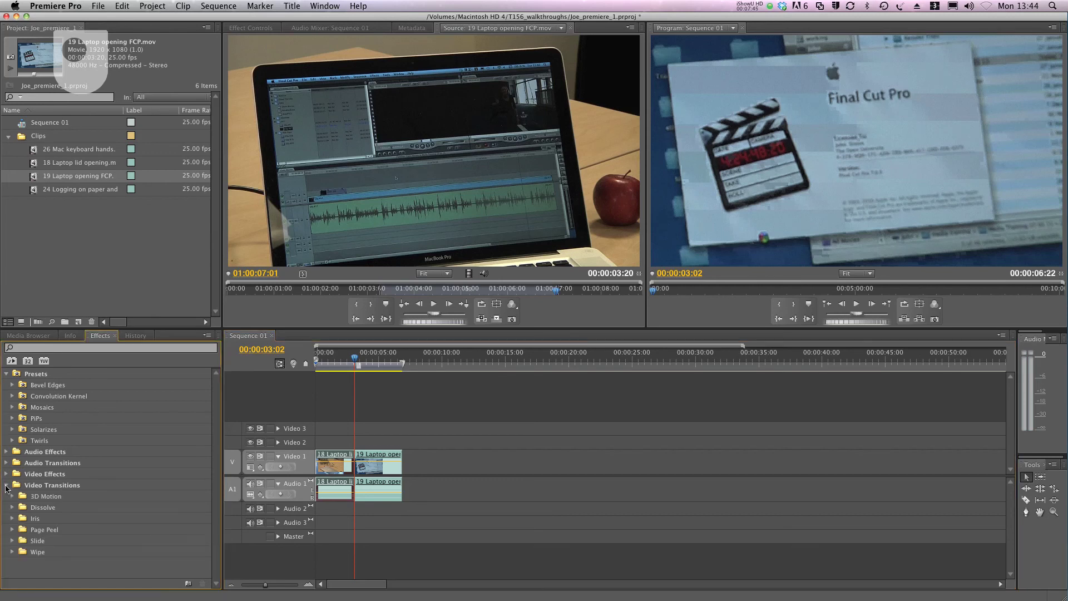
left_click(13, 508)
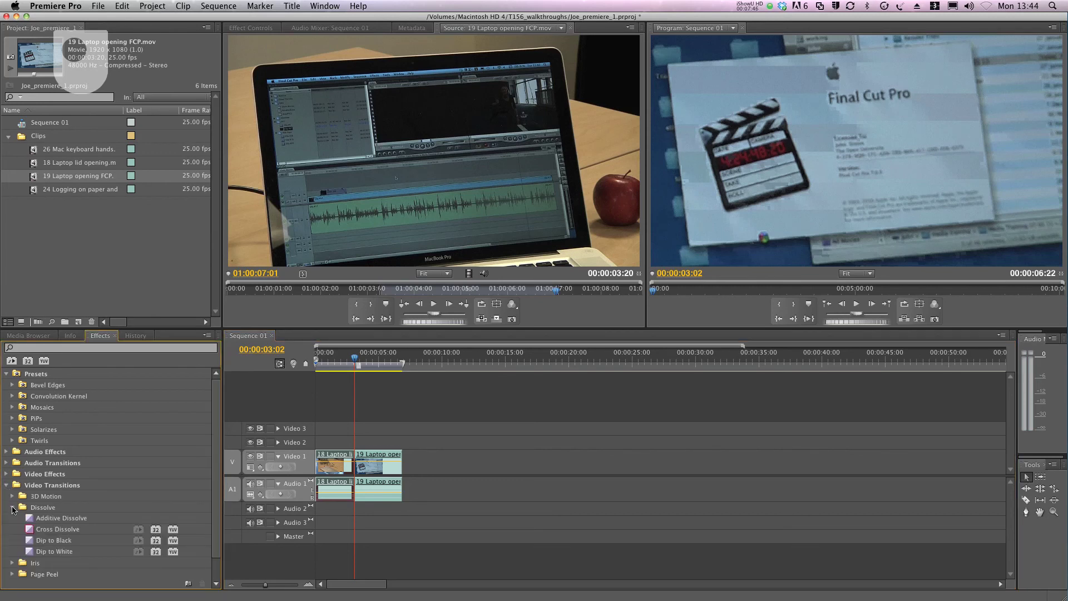
left_click(56, 535)
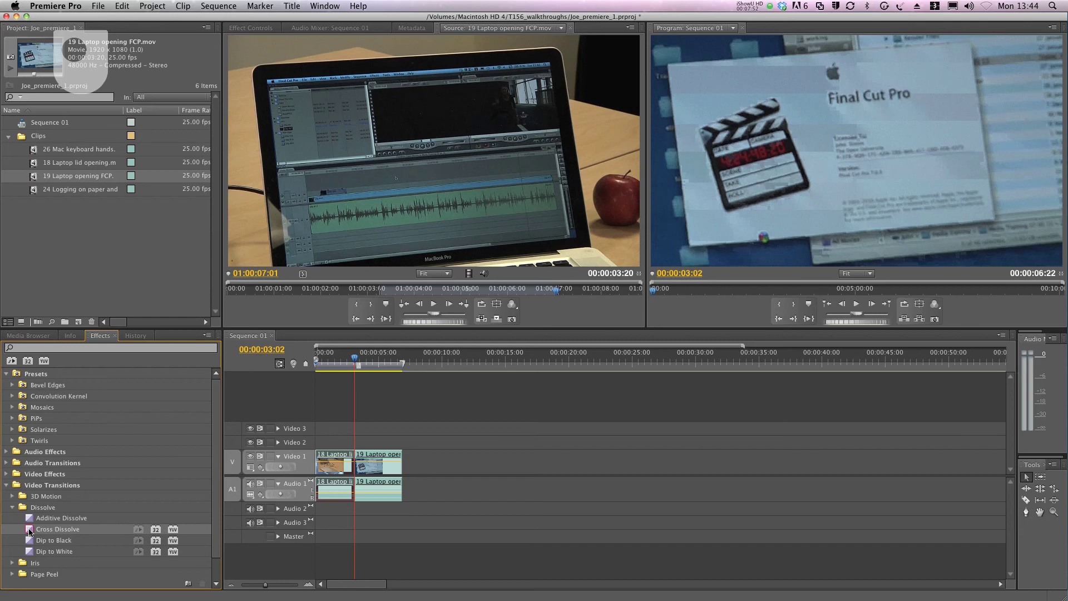
left_click_drag(30, 532, 360, 463)
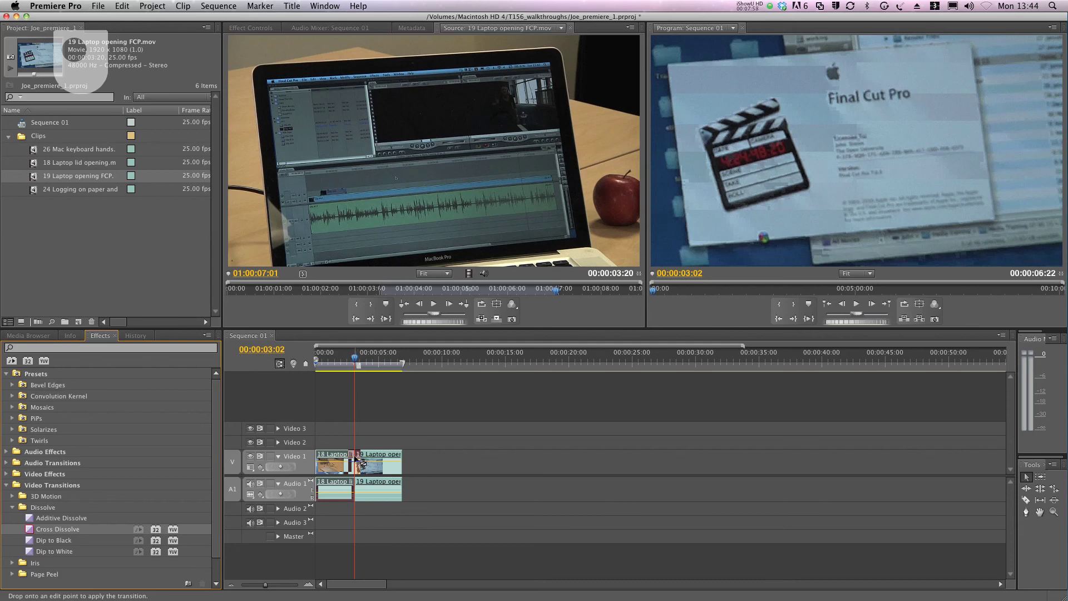
left_click_drag(360, 463, 360, 463)
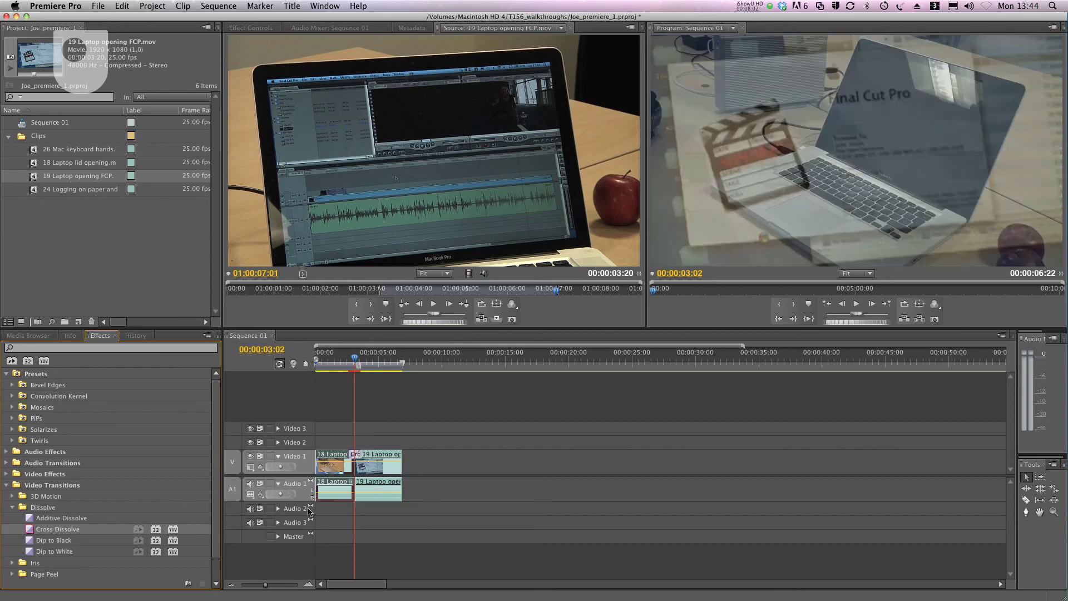
left_click_drag(266, 585, 279, 586)
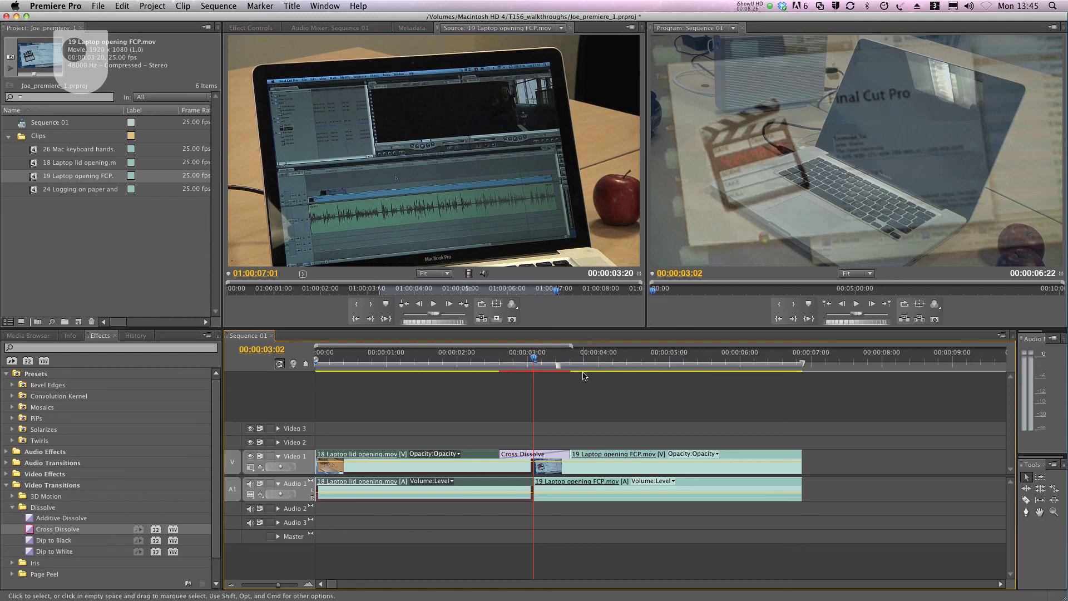
Render the entire work area of Sequence 01 from the Sequence menu
left_click(236, 7)
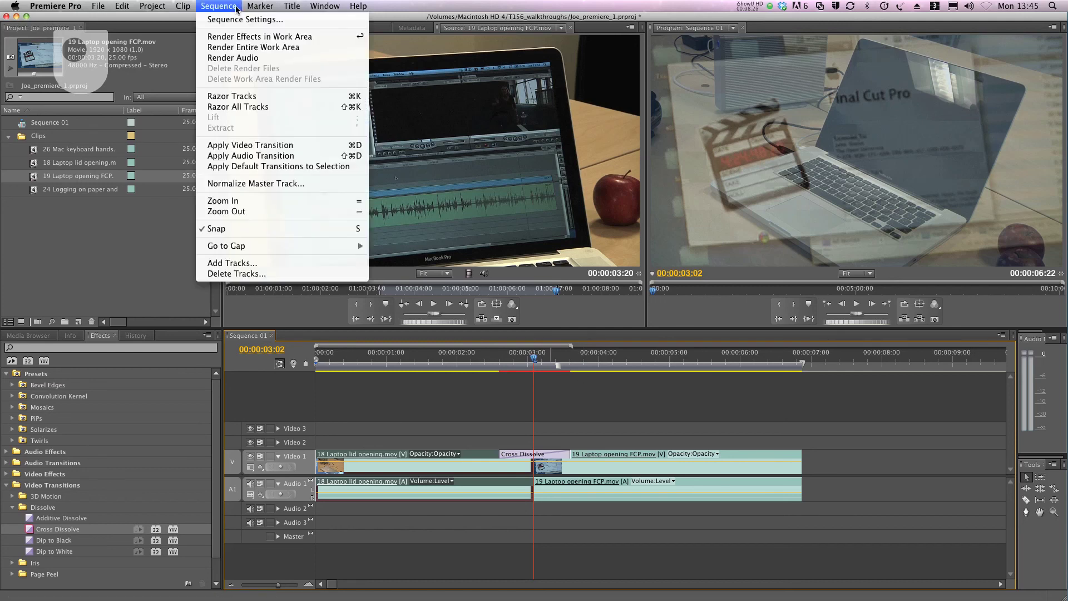
left_click(249, 48)
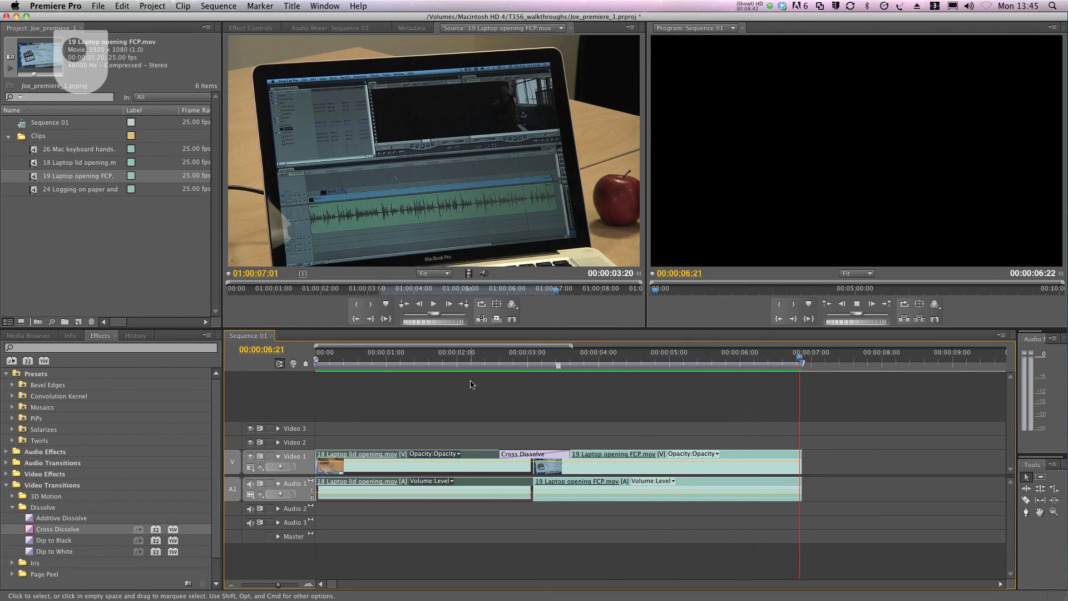
Play Sequence 01 to watch the rendered Cross Dissolve between the two laptop clips
key("space")
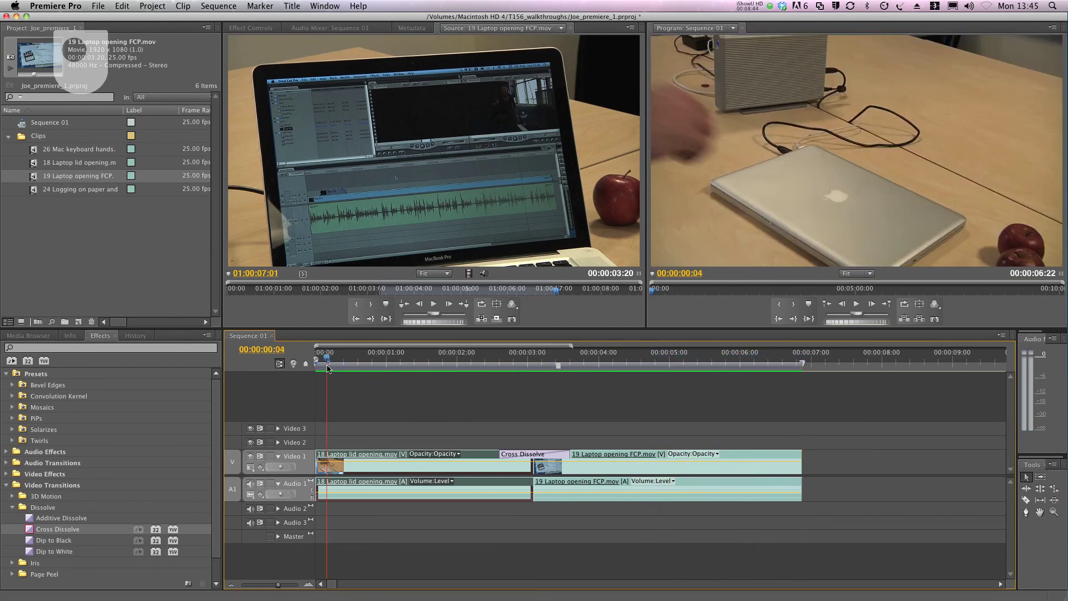